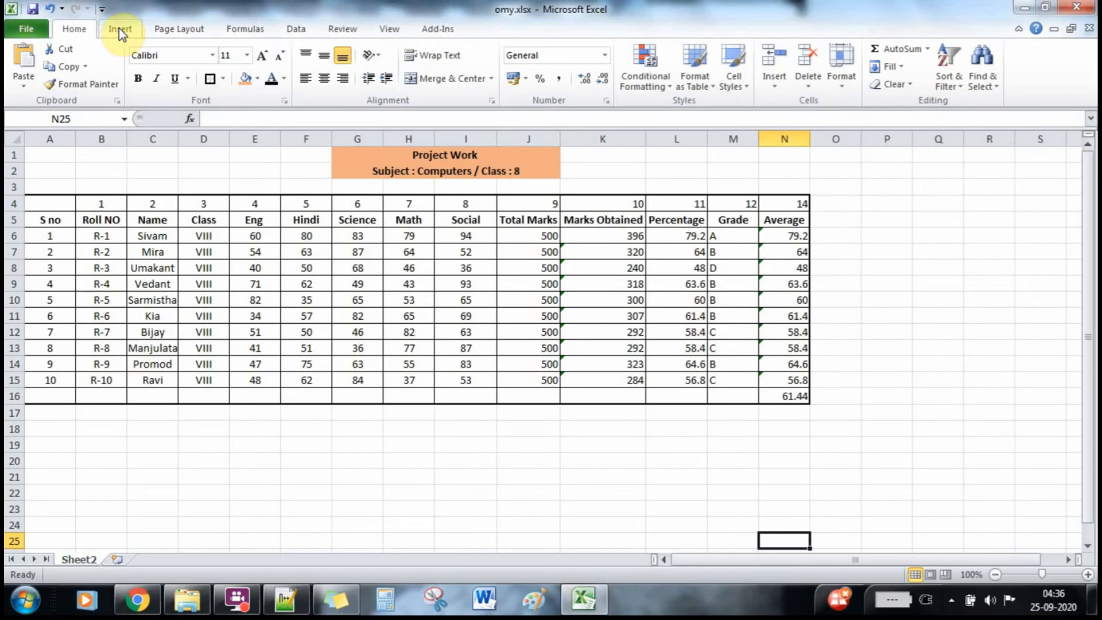
Switch to the Insert ribbon tab beside the Class 8 marks table.
left_click(120, 30)
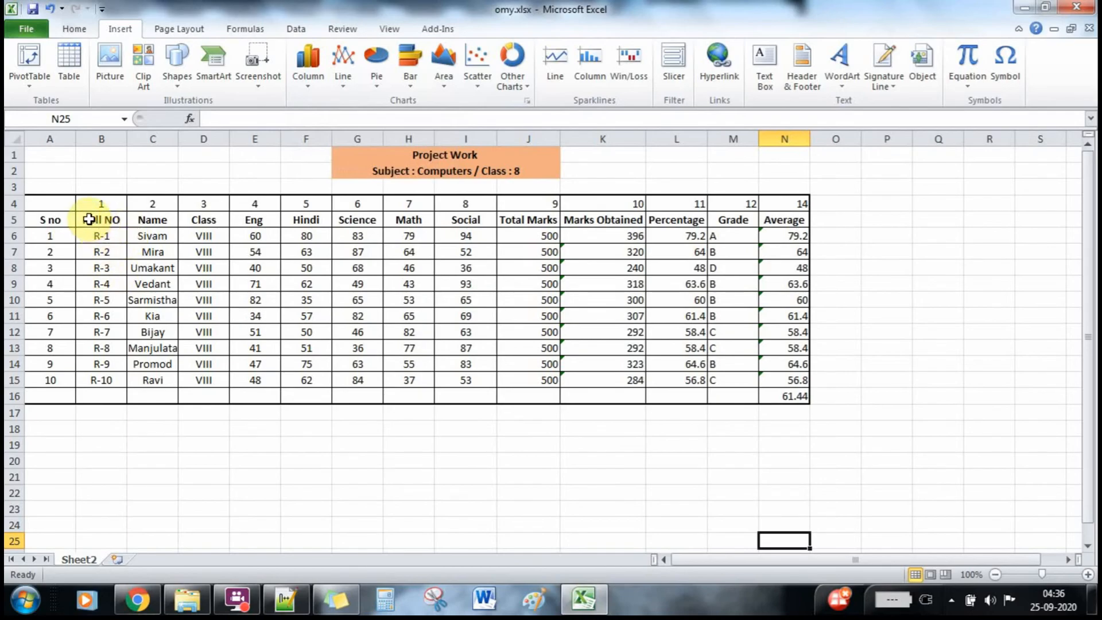
Select B5:I15, Roll NO through Social for all ten students, and open the Column chart gallery.
left_click_drag(92, 220, 438, 383)
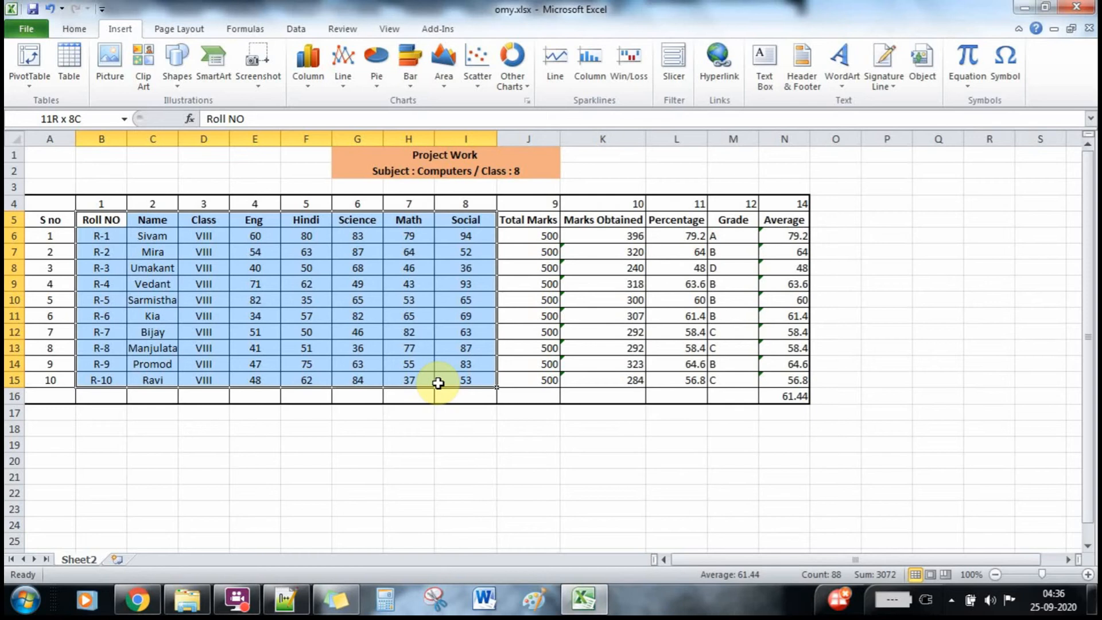
left_click_drag(438, 384, 438, 383)
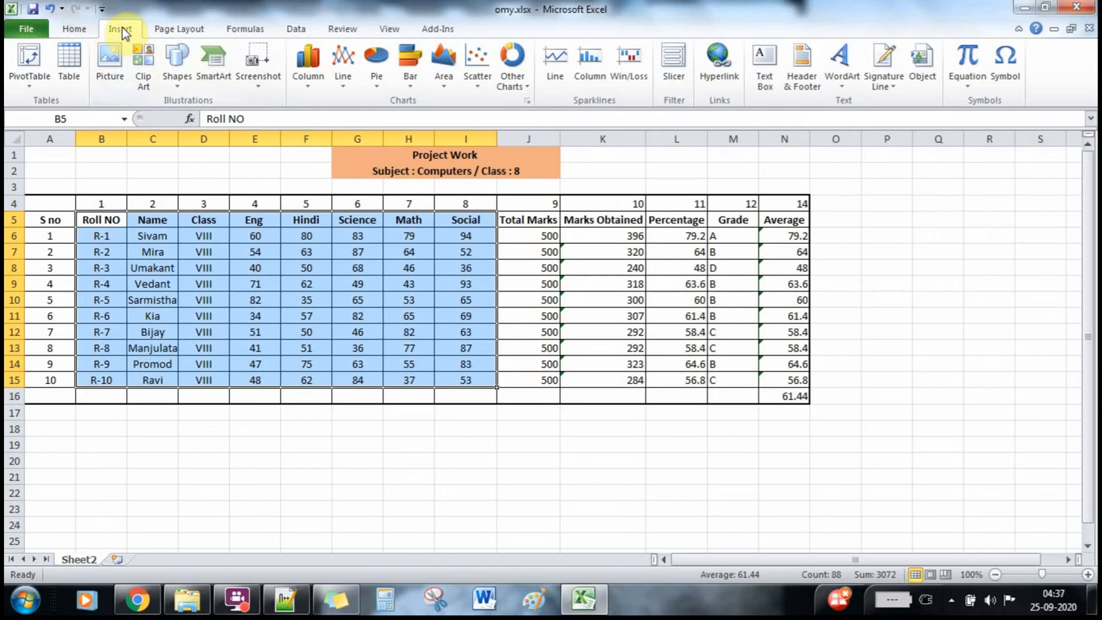
left_click(307, 74)
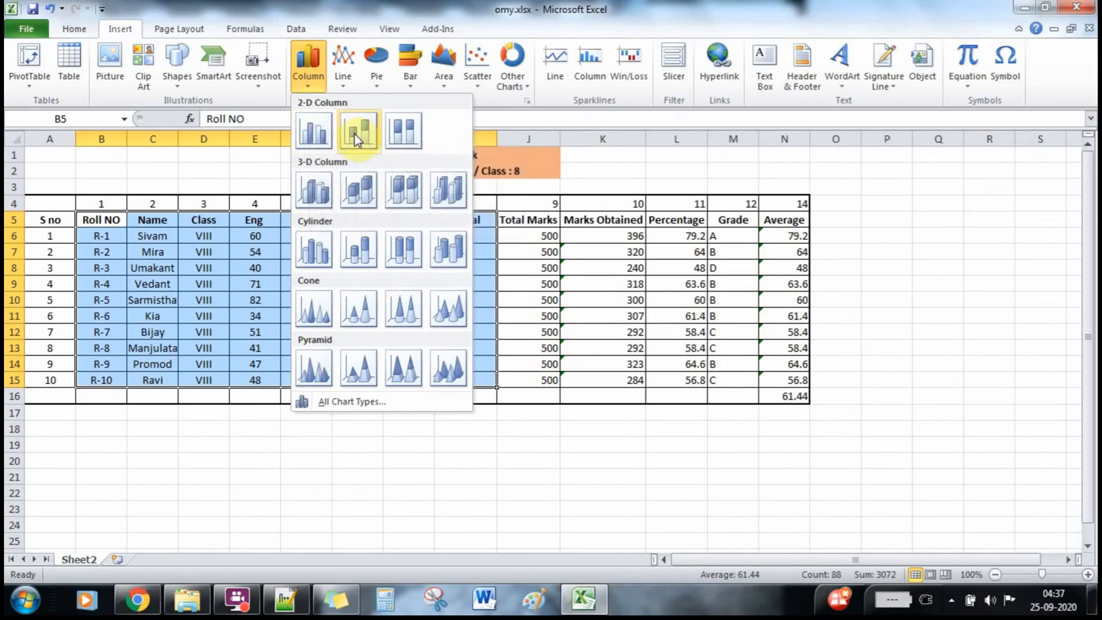
Insert a 2-D clustered column chart of all students' marks and drag it below the table.
left_click(315, 135)
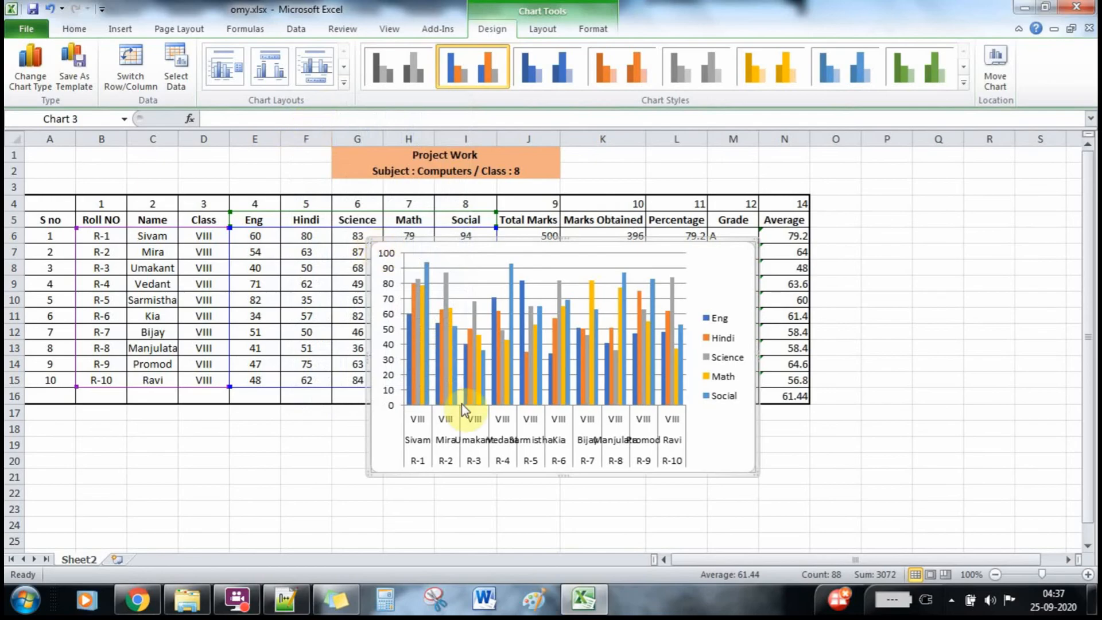
left_click(1090, 549)
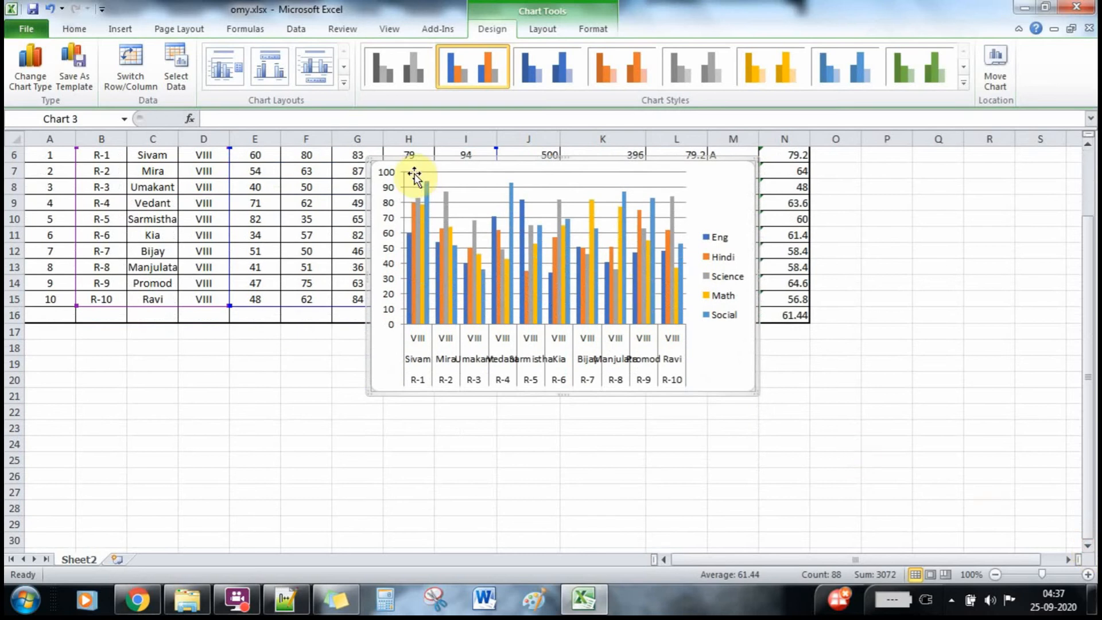
left_click_drag(395, 175, 296, 345)
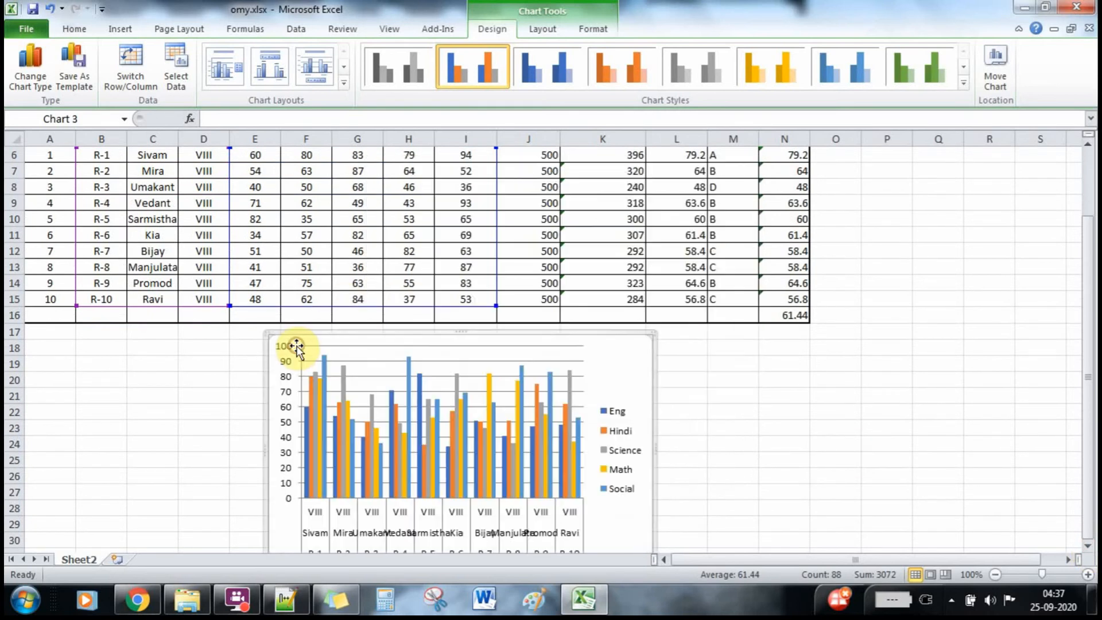
left_click(742, 455)
key("Down")
key("Down")
key("Down")
key("Down")
key("Down")
key("Down")
key("Down")
key("Down")
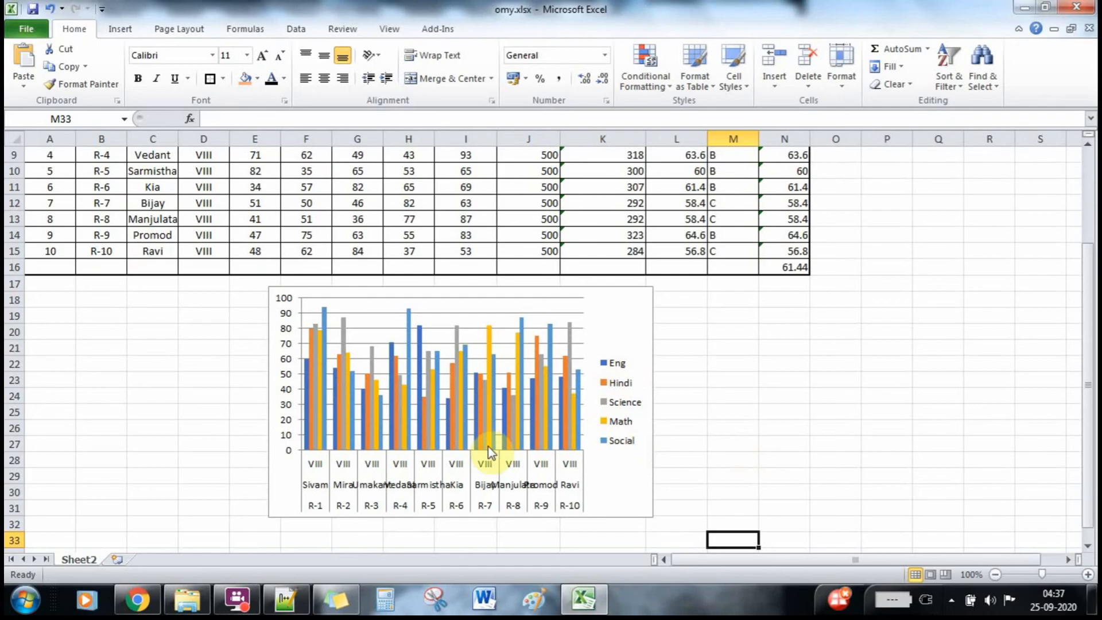
Stretch the column chart's left and right edges outward until every student's name and roll number label fits.
left_click(643, 413)
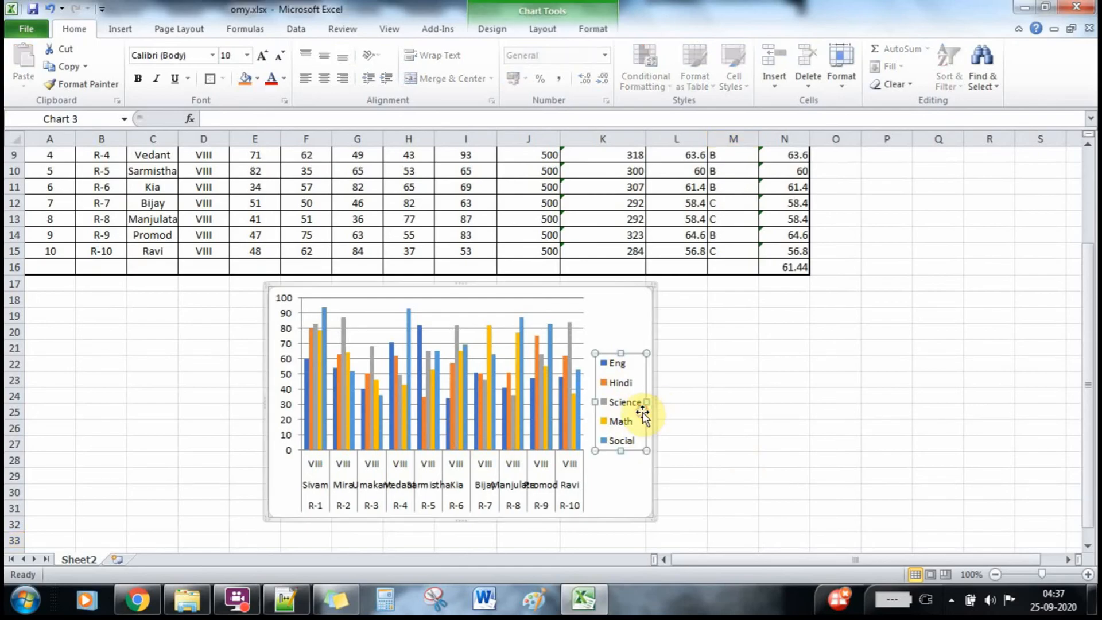
left_click_drag(655, 400, 716, 400)
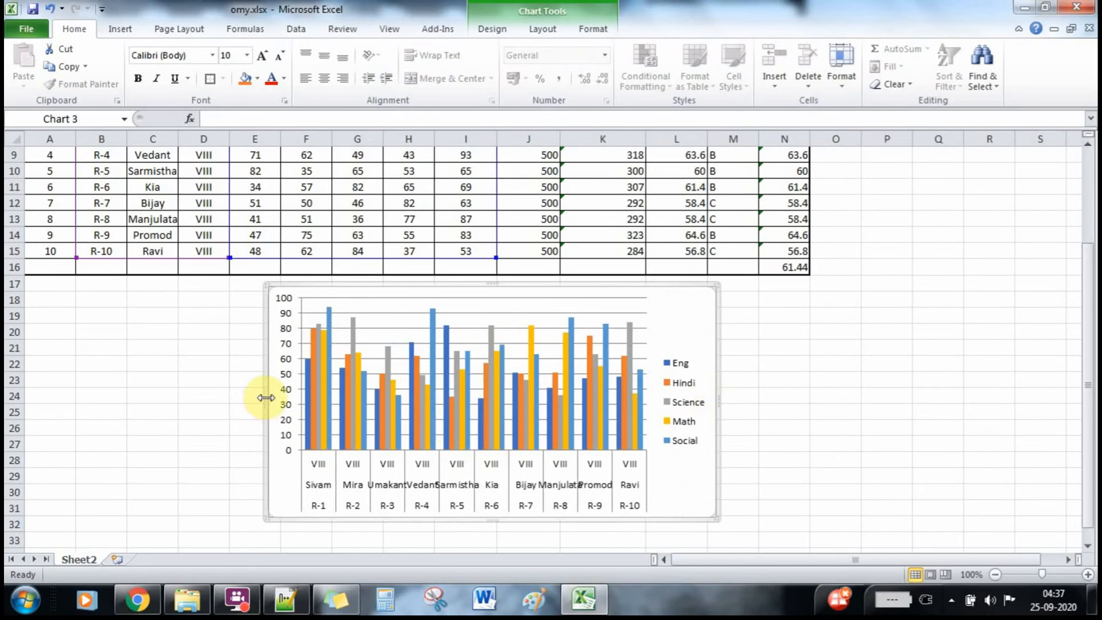
left_click_drag(266, 397, 238, 397)
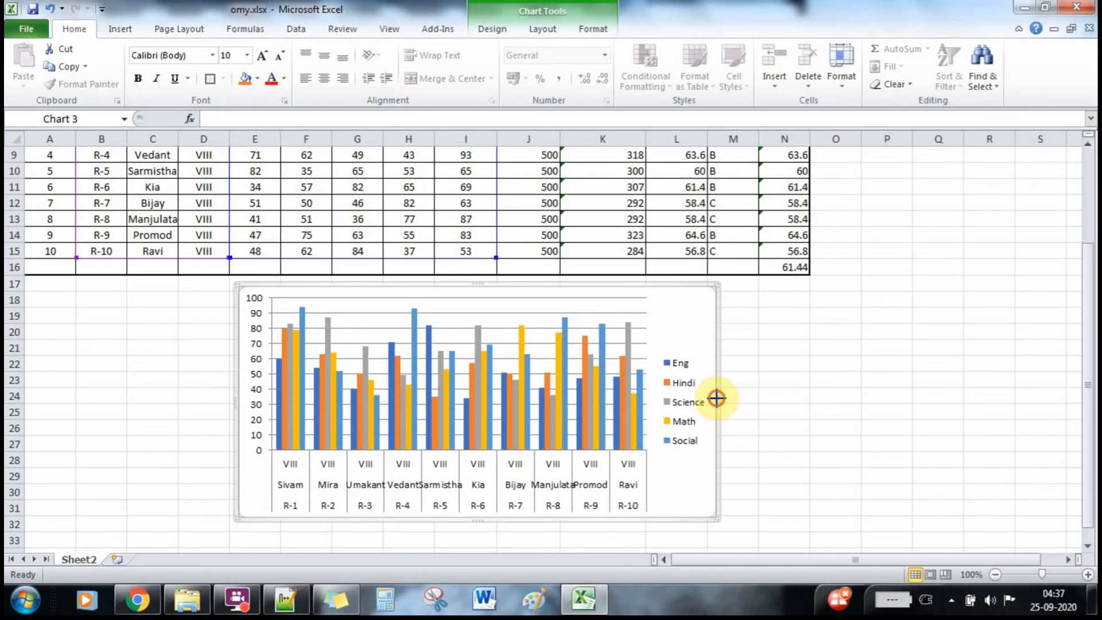
left_click_drag(718, 401, 819, 396)
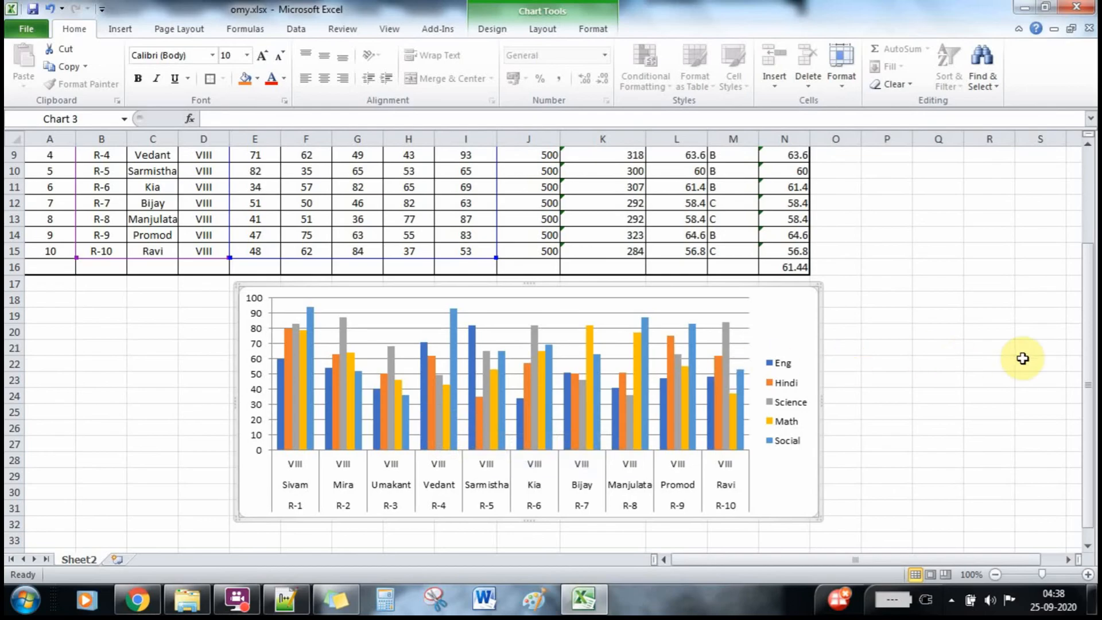
mouse_move(1091, 371)
left_mouse_down()
mouse_move(1091, 310)
mouse_move(1094, 349)
left_mouse_up()
left_click_drag(1094, 364, 1033, 364)
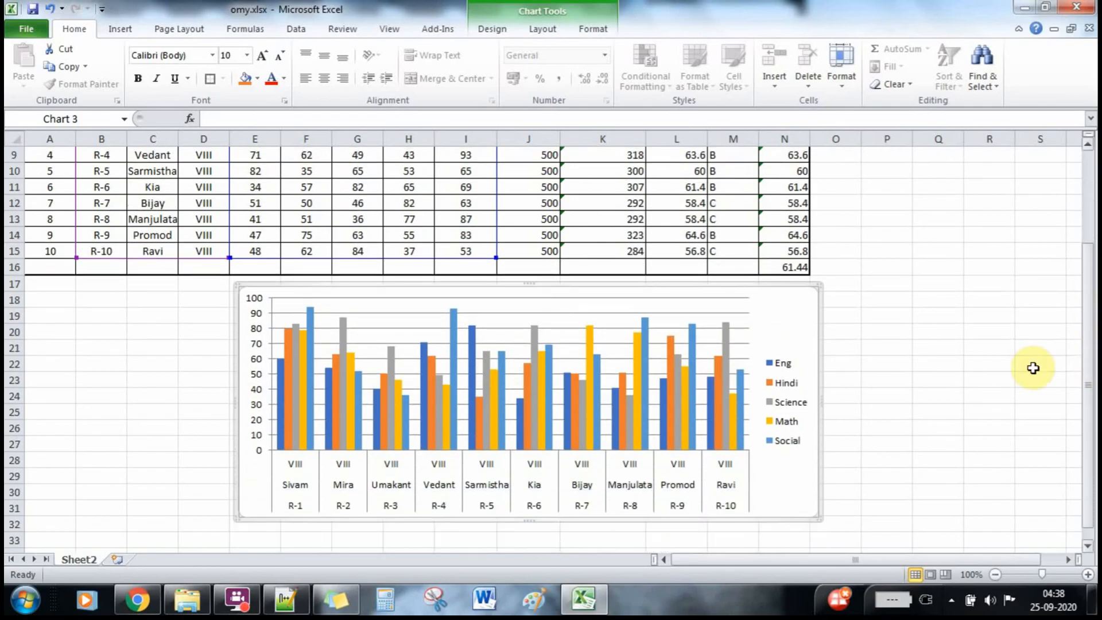
left_click(947, 368)
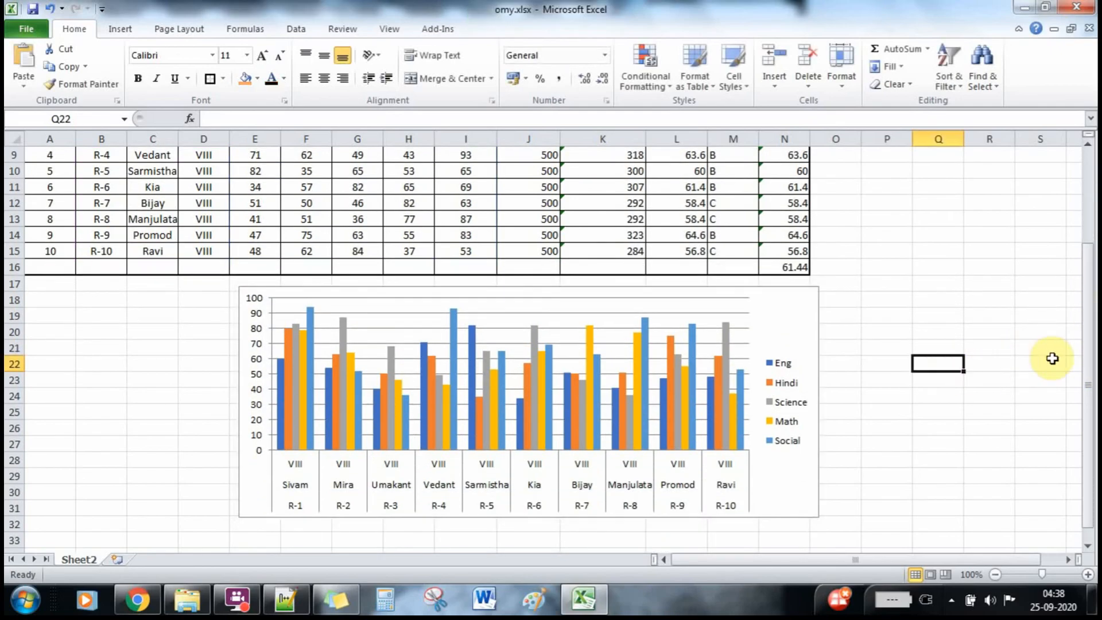
Reselect the whole marks table from Roll NO through Social.
left_click_drag(1089, 388, 1087, 270)
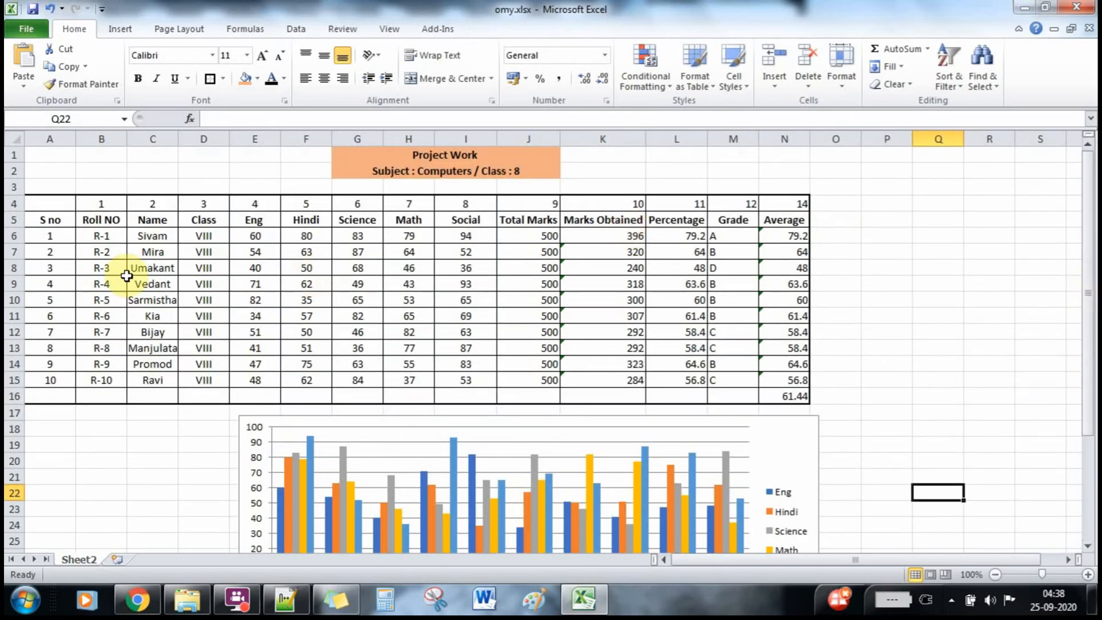
left_click_drag(92, 222, 467, 396)
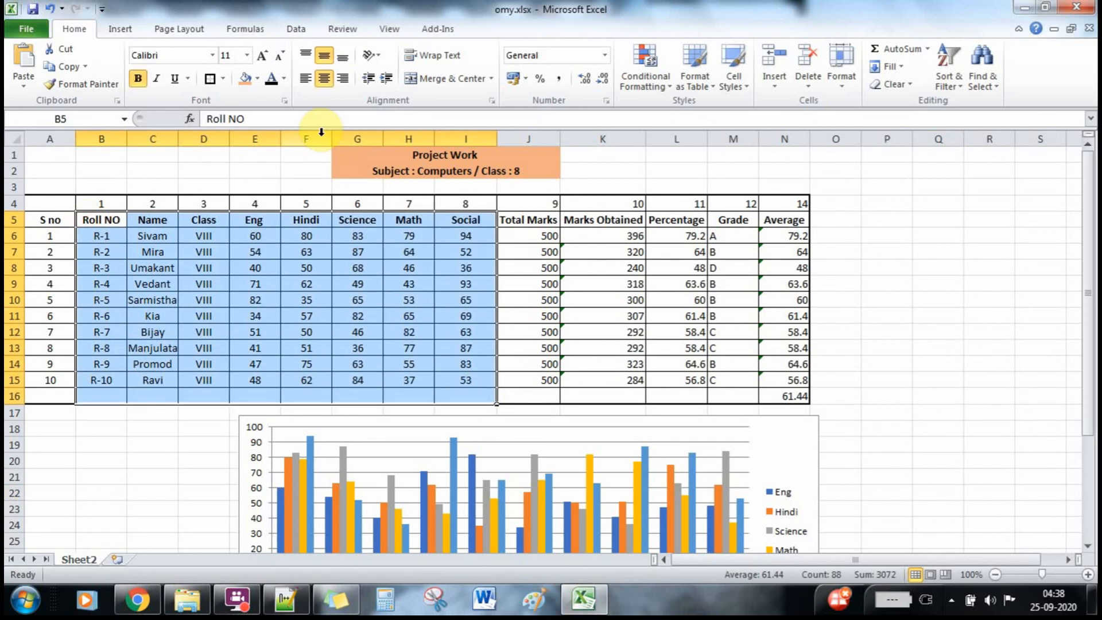
left_click(237, 603)
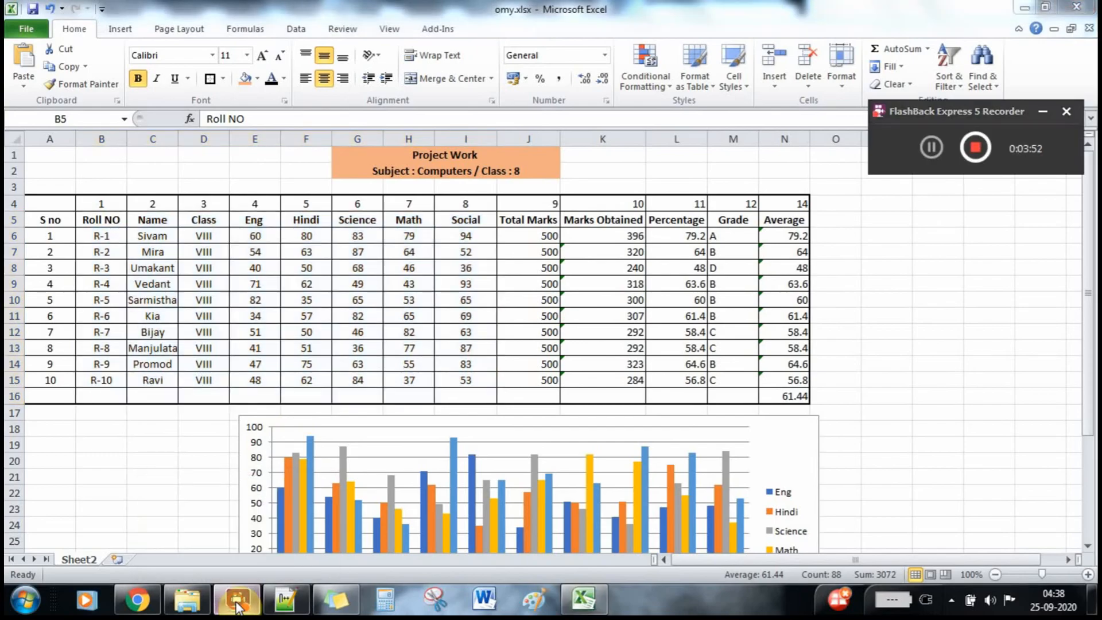
left_click(237, 603)
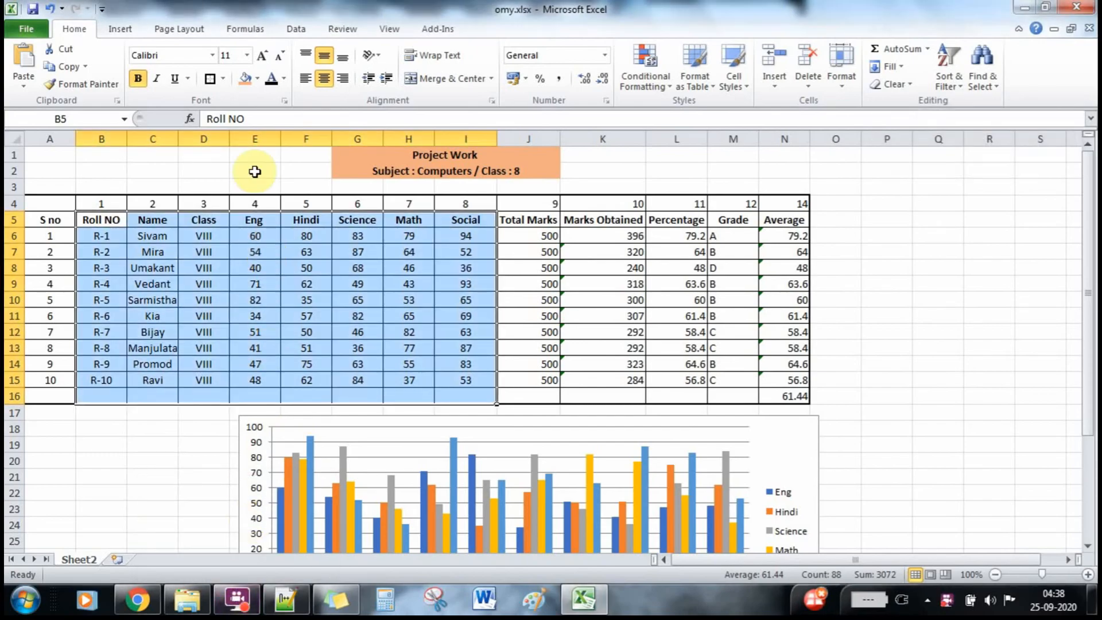
Try a clustered bar chart of the whole table, then undo it with Ctrl+Z.
left_click(126, 30)
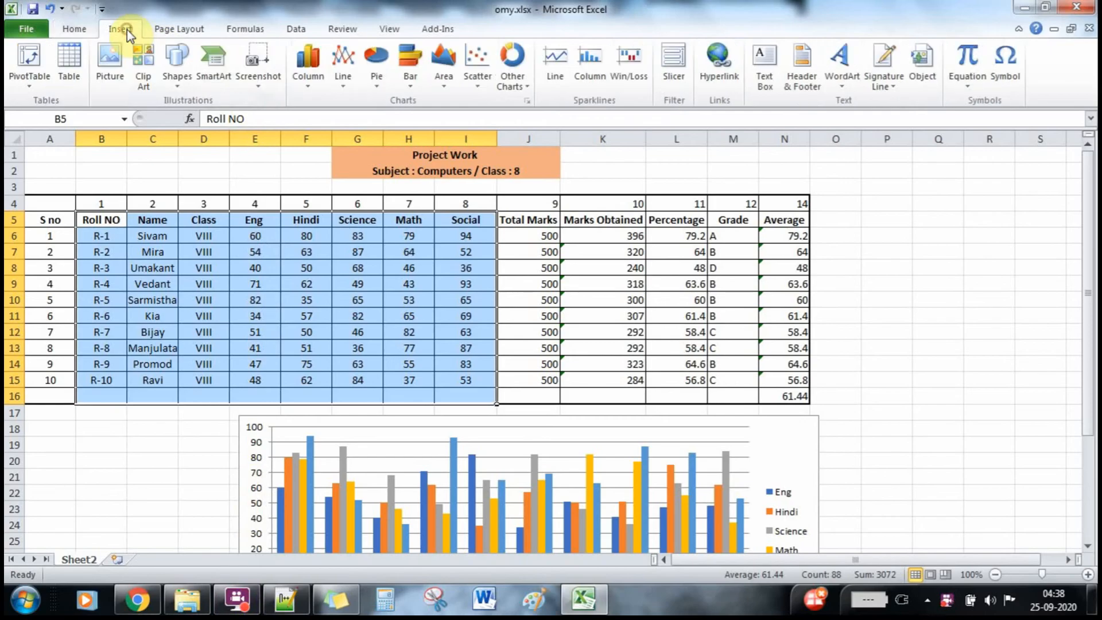
left_click(419, 66)
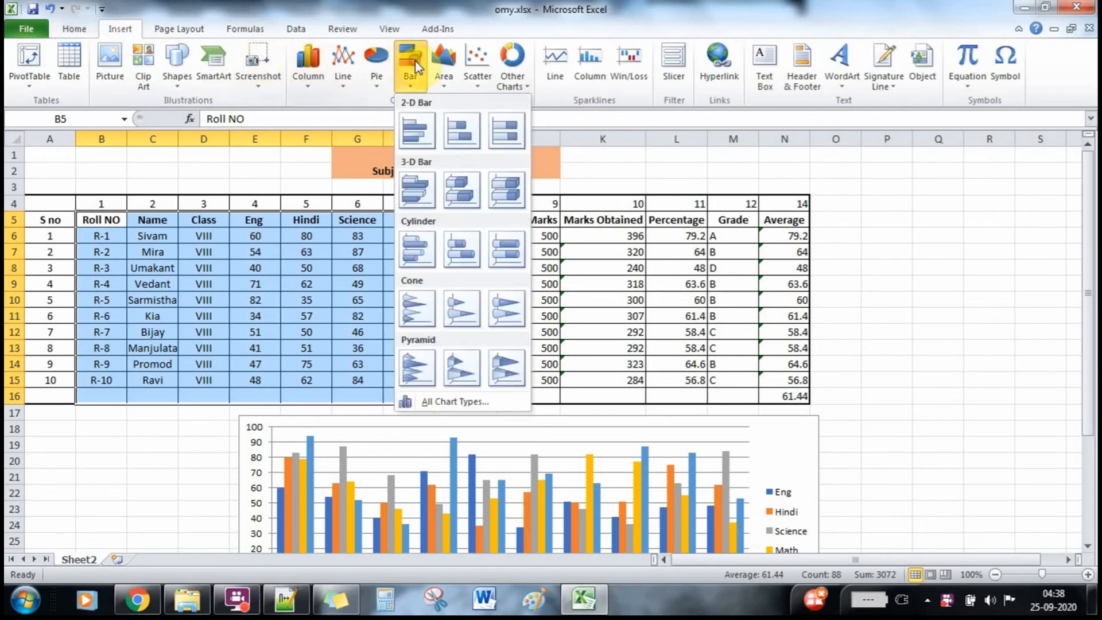
left_click(417, 127)
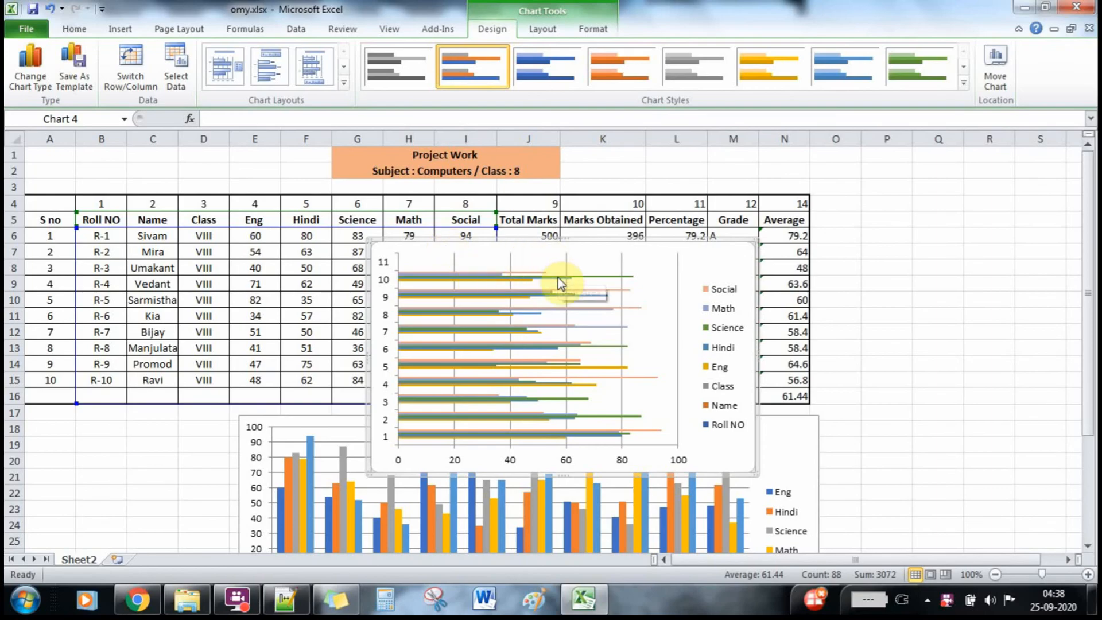
mouse_move(560, 282)
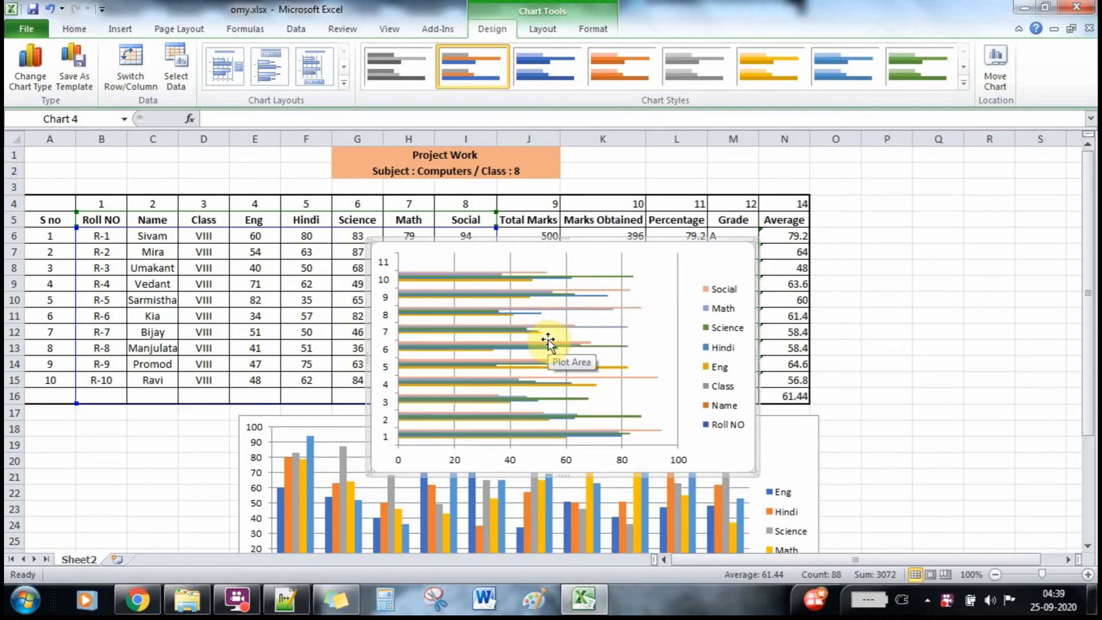
key("ctrl+z")
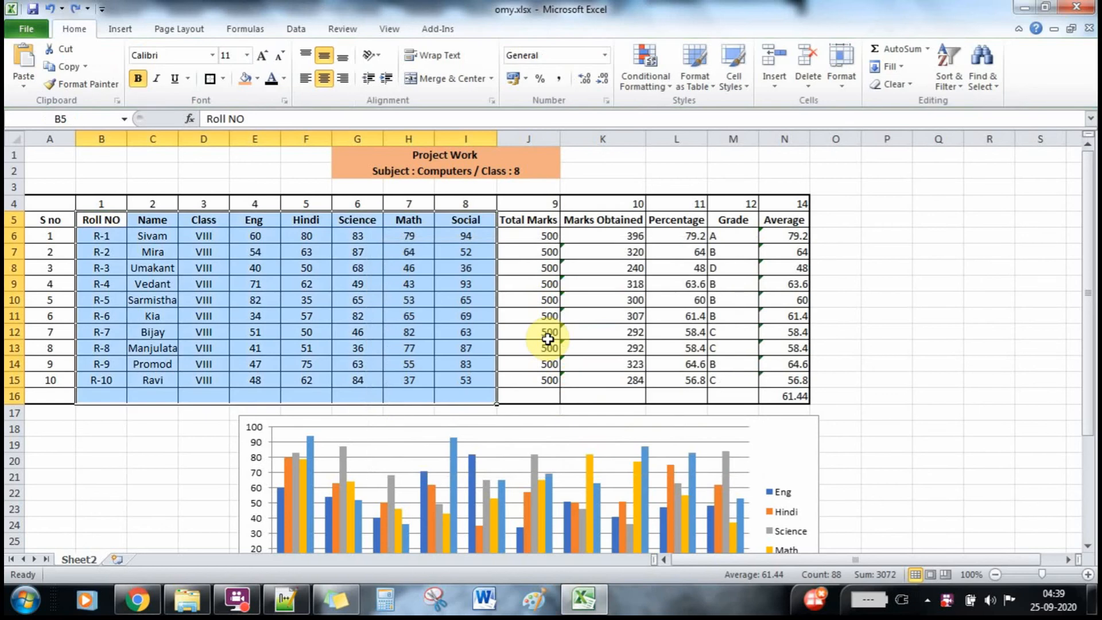
Select B5:I6, the headings and Sivam's row, and insert a 2-D clustered bar chart.
left_click(325, 285)
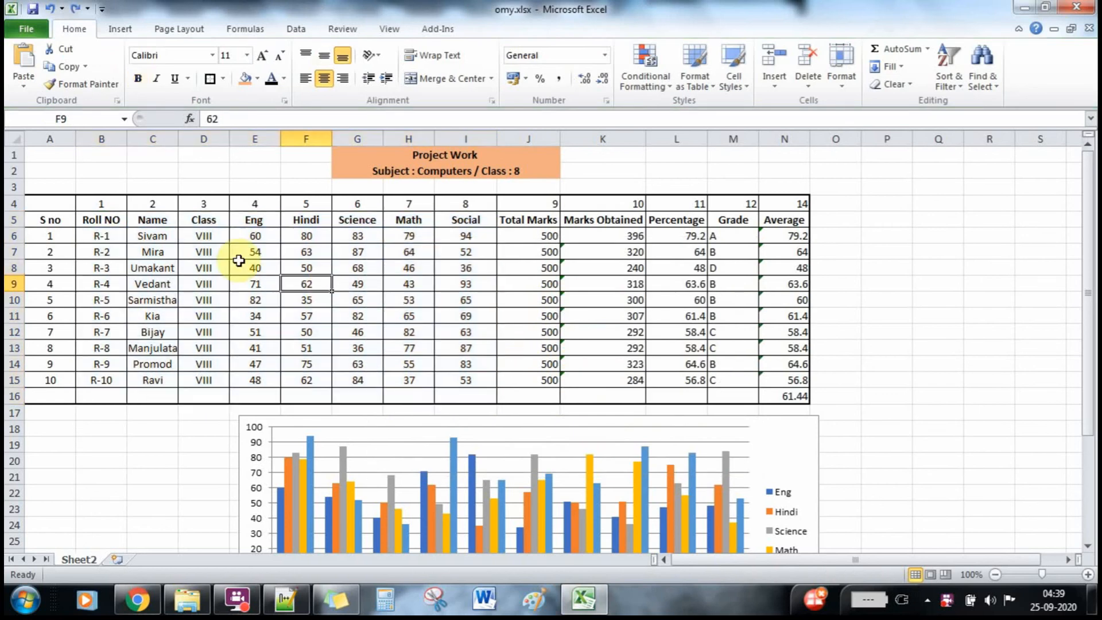
left_click(91, 220)
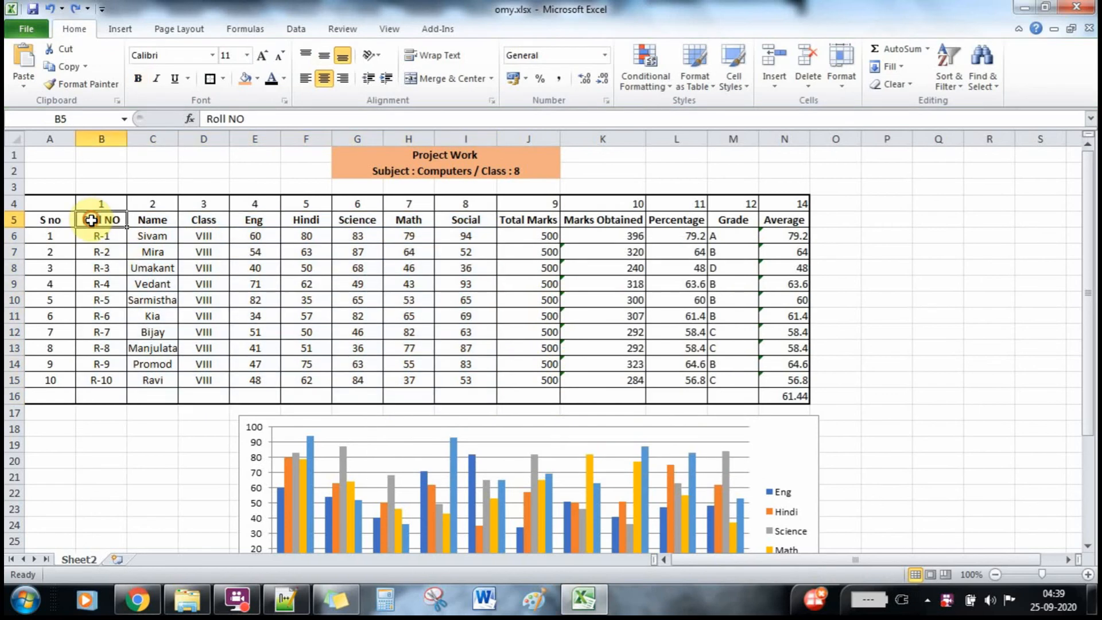
left_click_drag(91, 220, 459, 238)
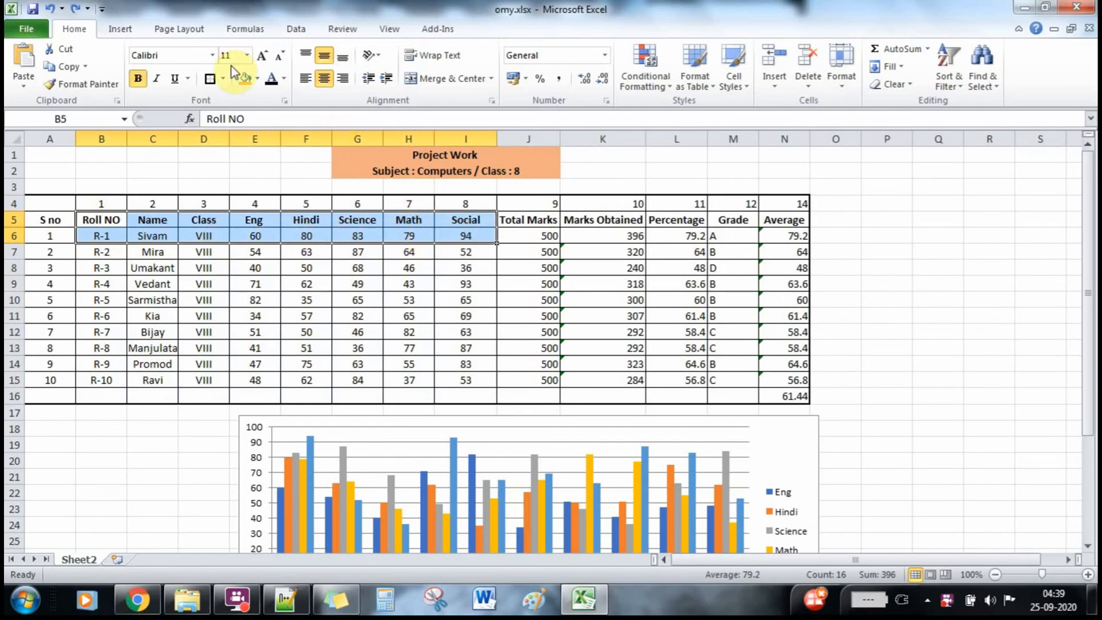
left_click(115, 29)
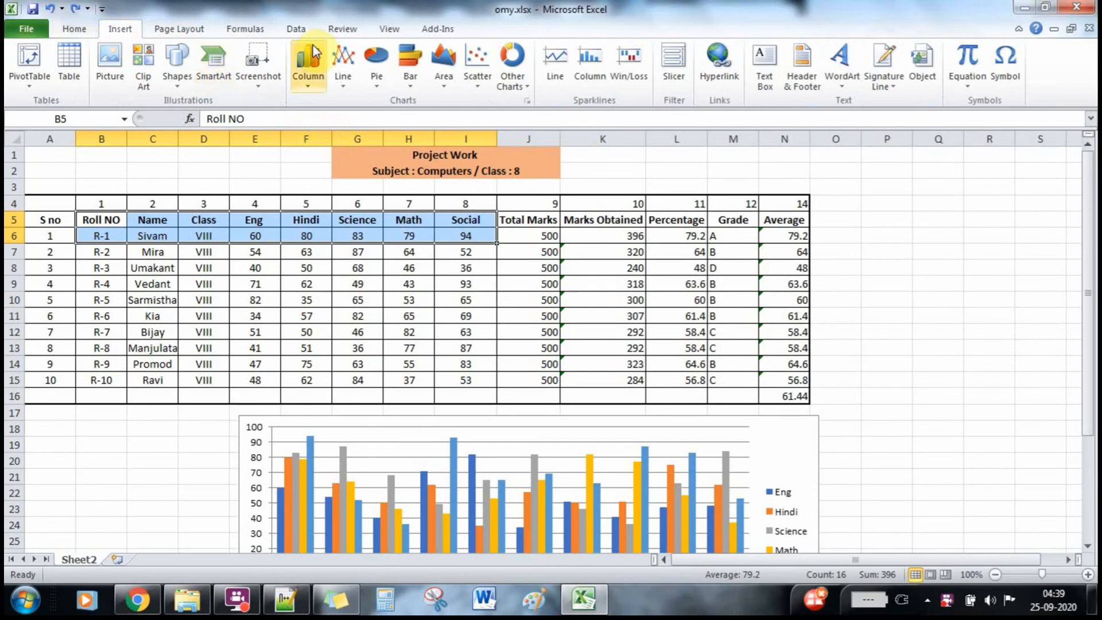
left_click(407, 61)
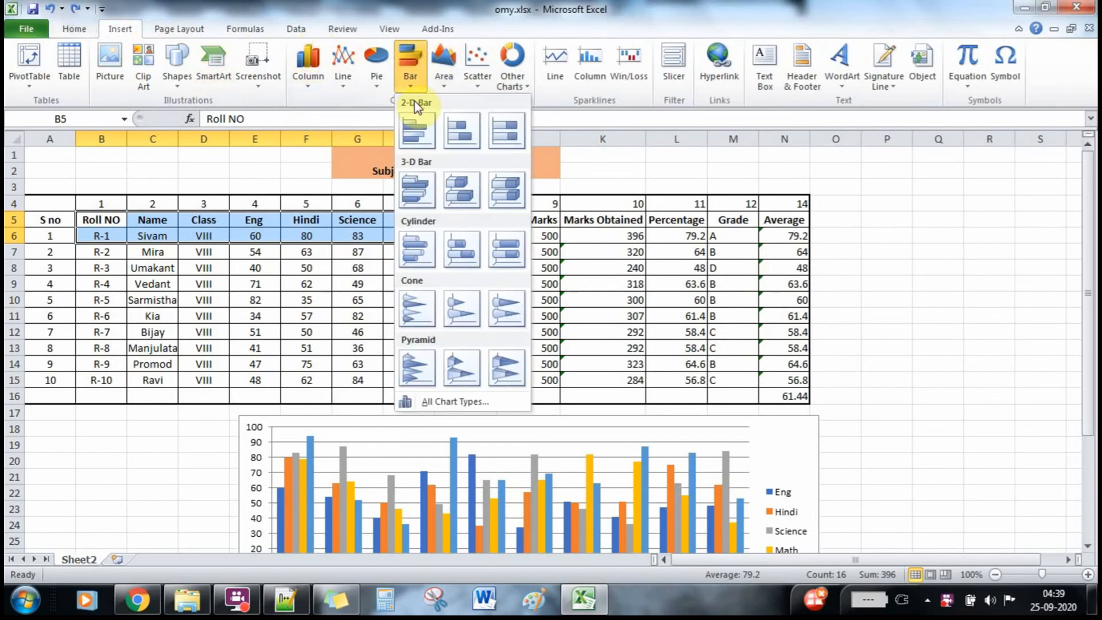
left_click(415, 129)
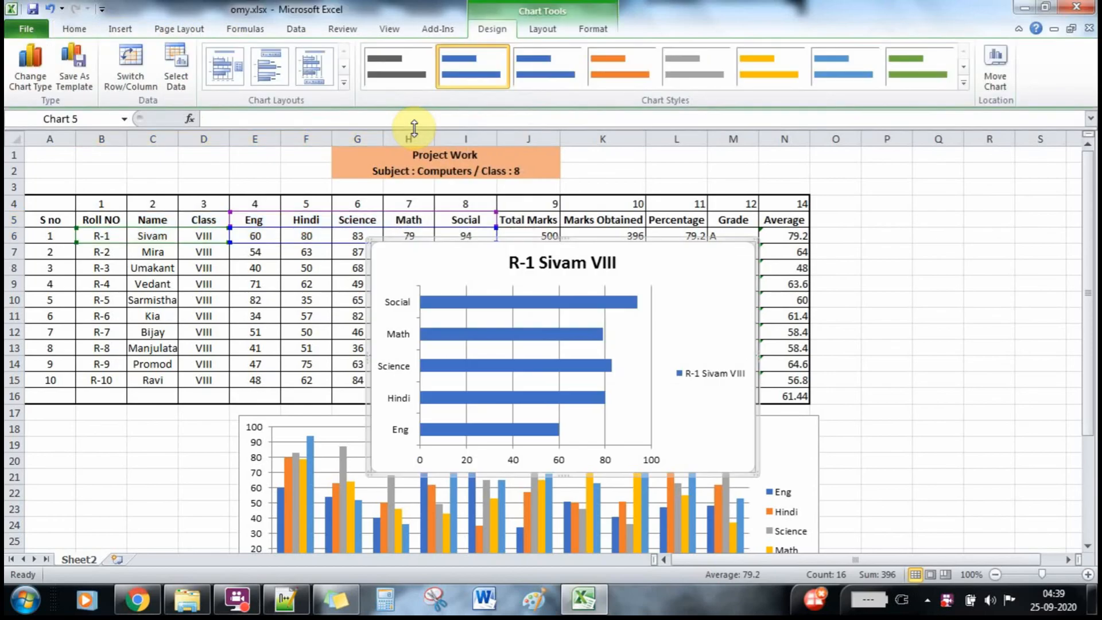
left_click_drag(476, 259, 924, 209)
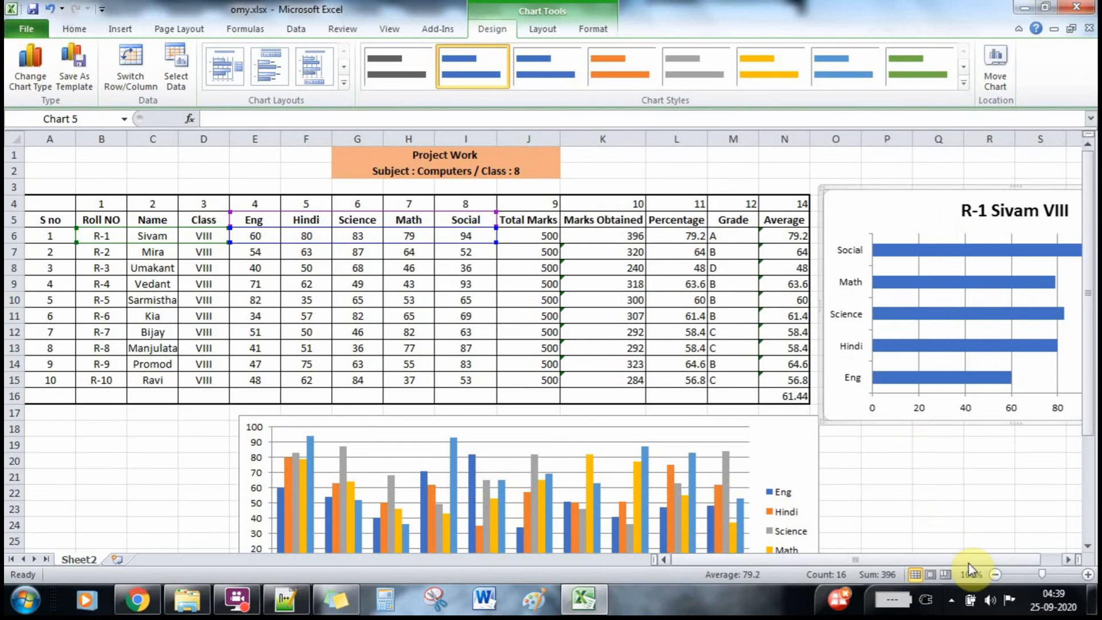
left_click_drag(969, 564, 998, 566)
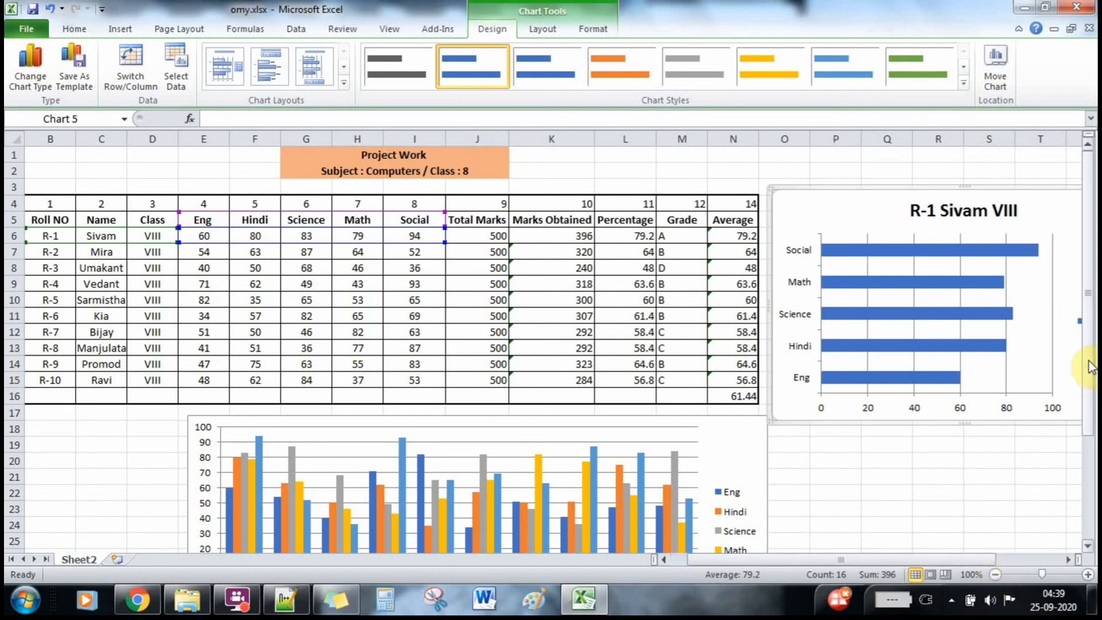
left_click_drag(1091, 367, 1094, 479)
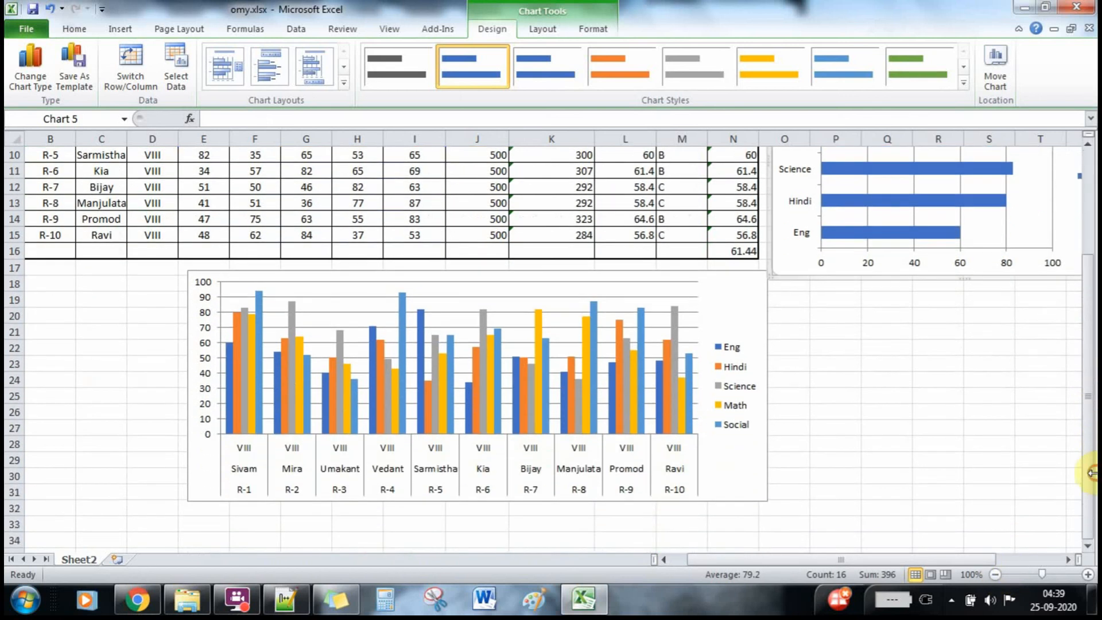
Drag the all-students column chart left to the sheet edge, undoing an accidental plot-area move.
left_click(484, 287)
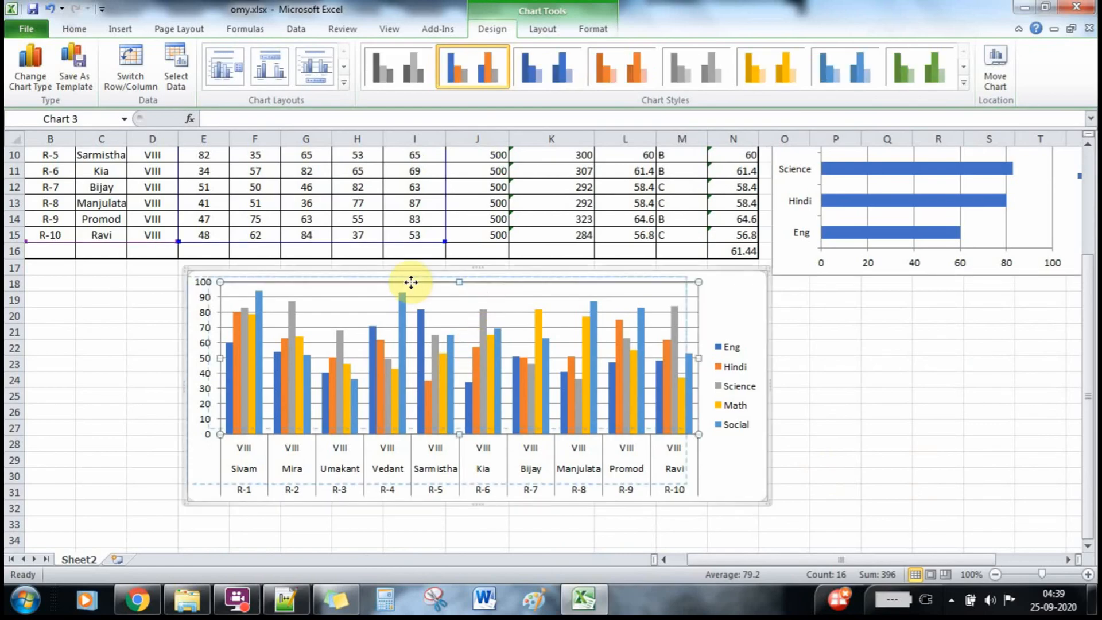
left_click_drag(412, 282, 406, 279)
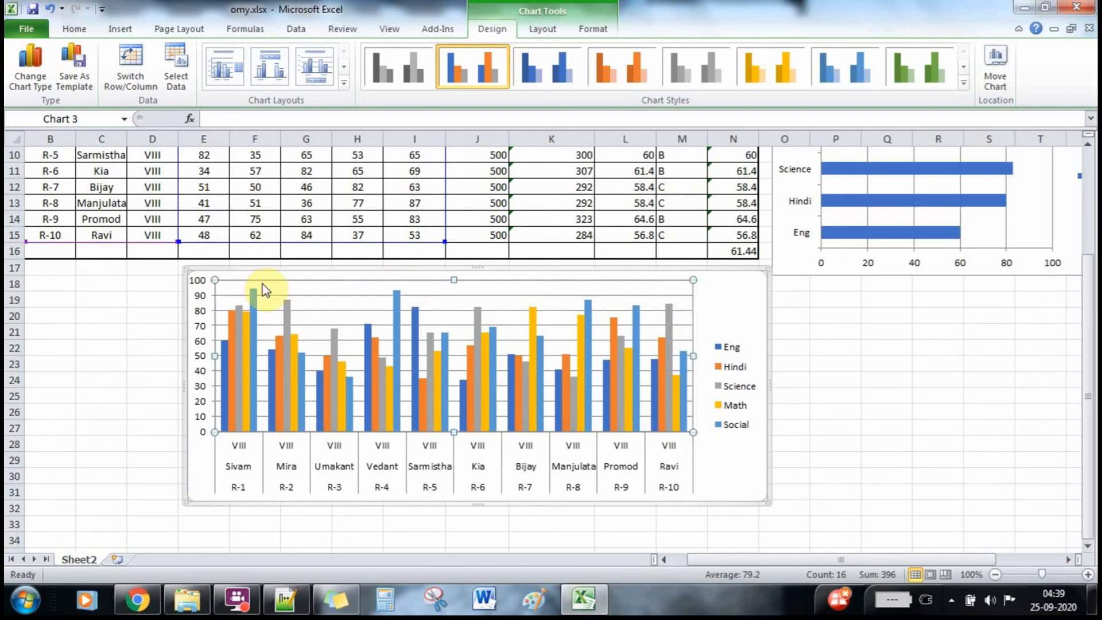
key("ctrl+z")
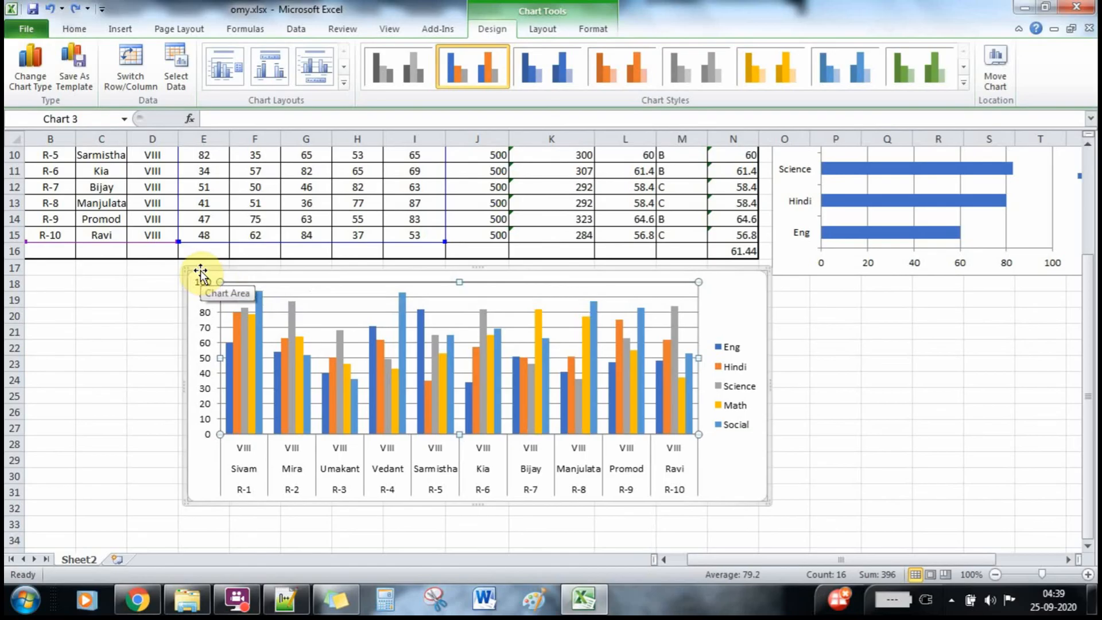
left_click_drag(201, 273, 63, 283)
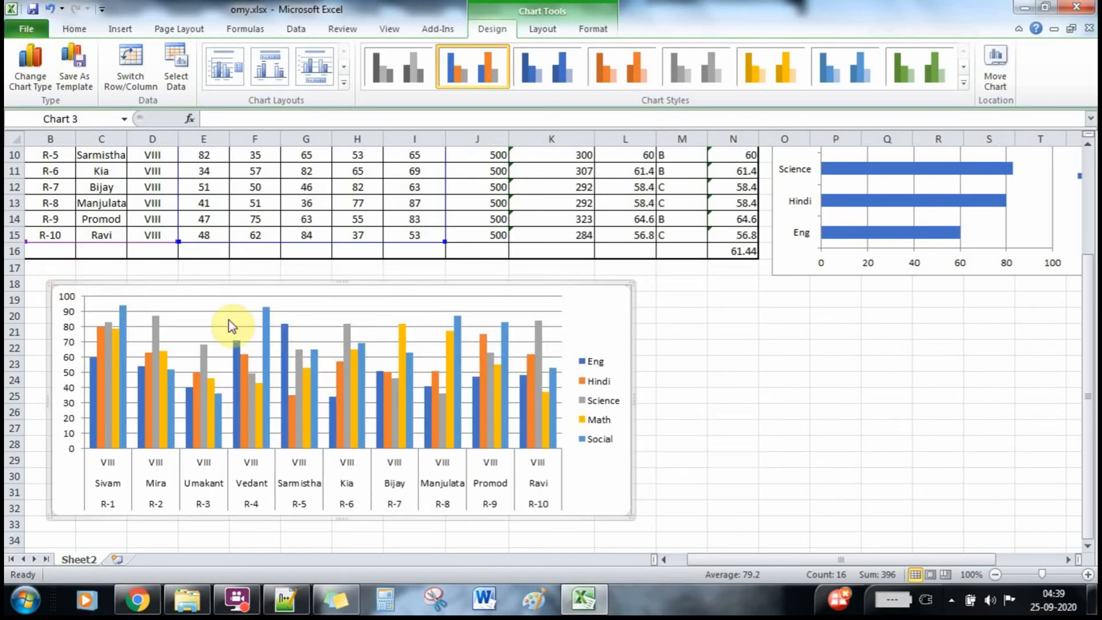
left_click_drag(1089, 345, 1088, 276)
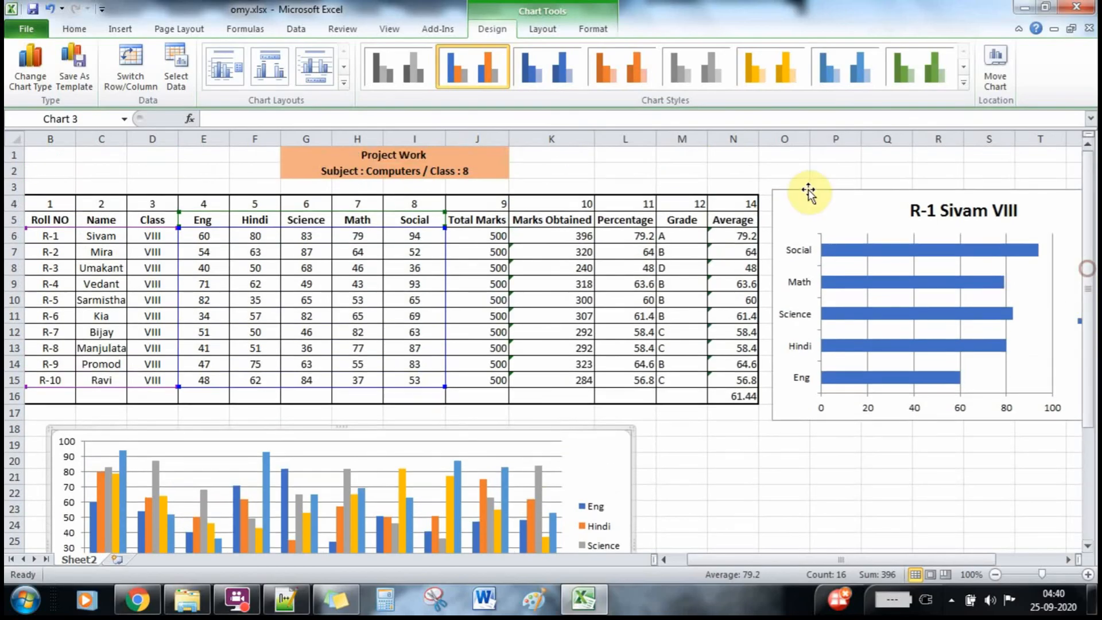
Move Sivam's bar chart under the table and line it up beside the column chart.
left_click_drag(807, 211, 677, 436)
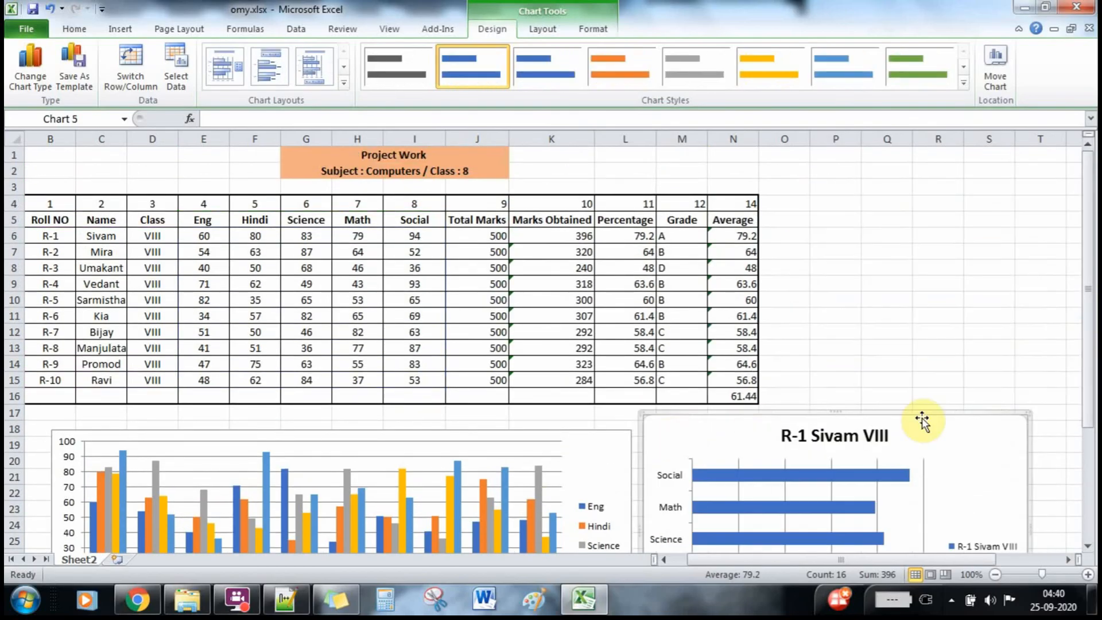
left_click_drag(1087, 348, 1094, 454)
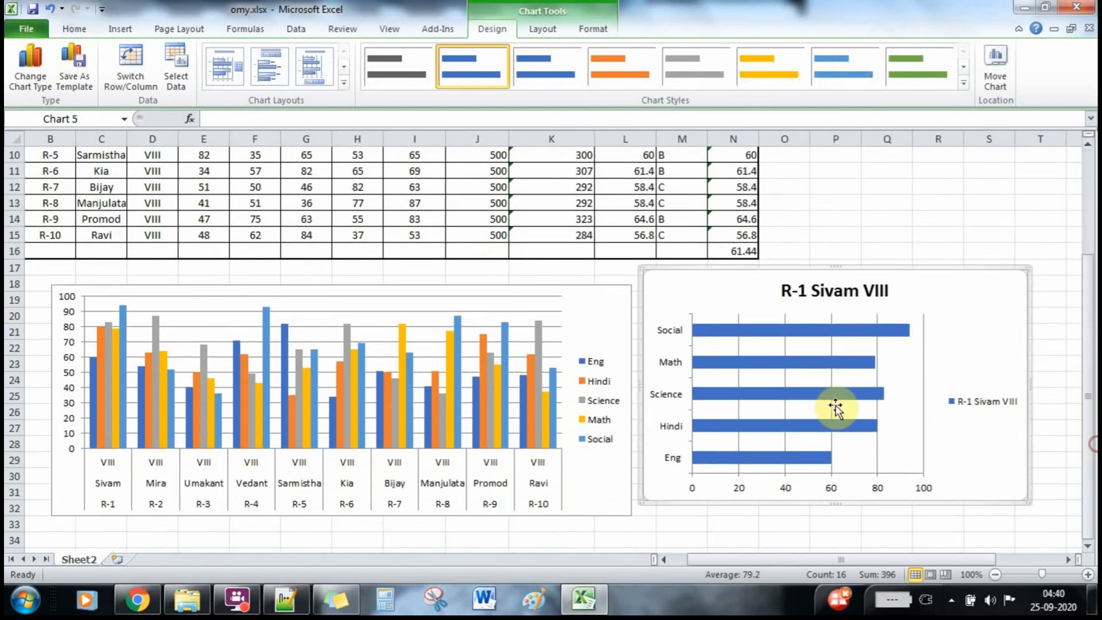
left_click_drag(717, 279, 721, 299)
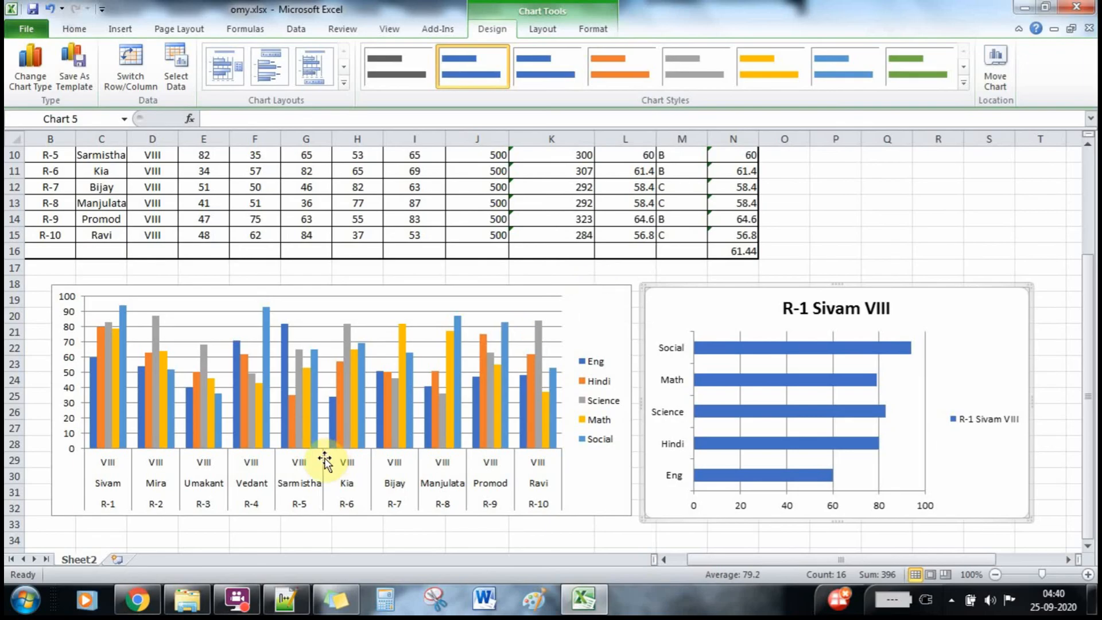
mouse_move(237, 598)
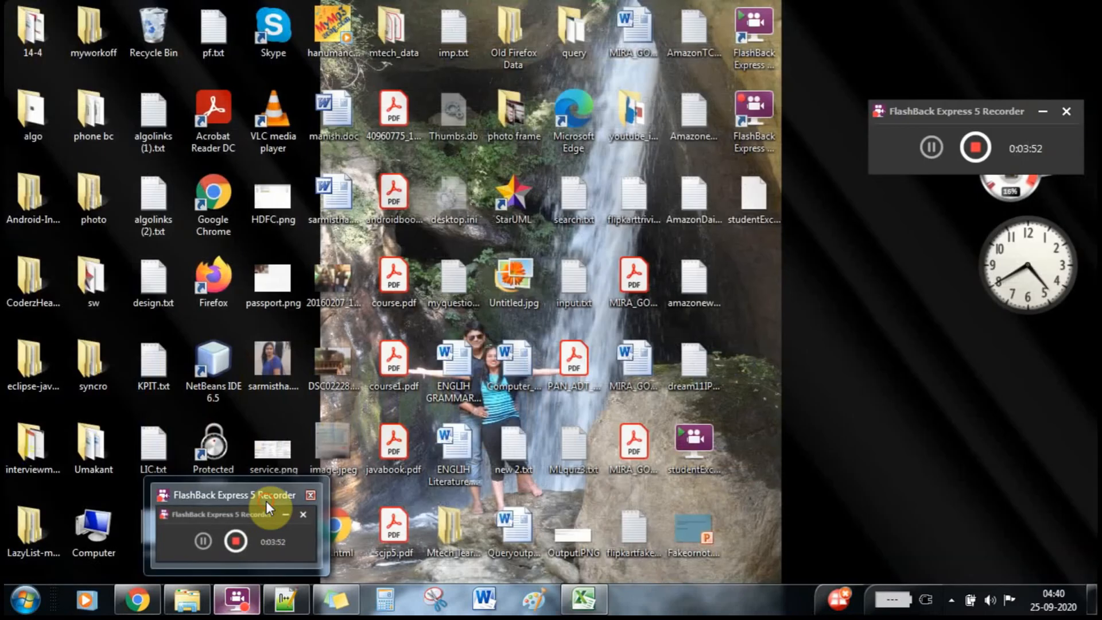
left_click(266, 501)
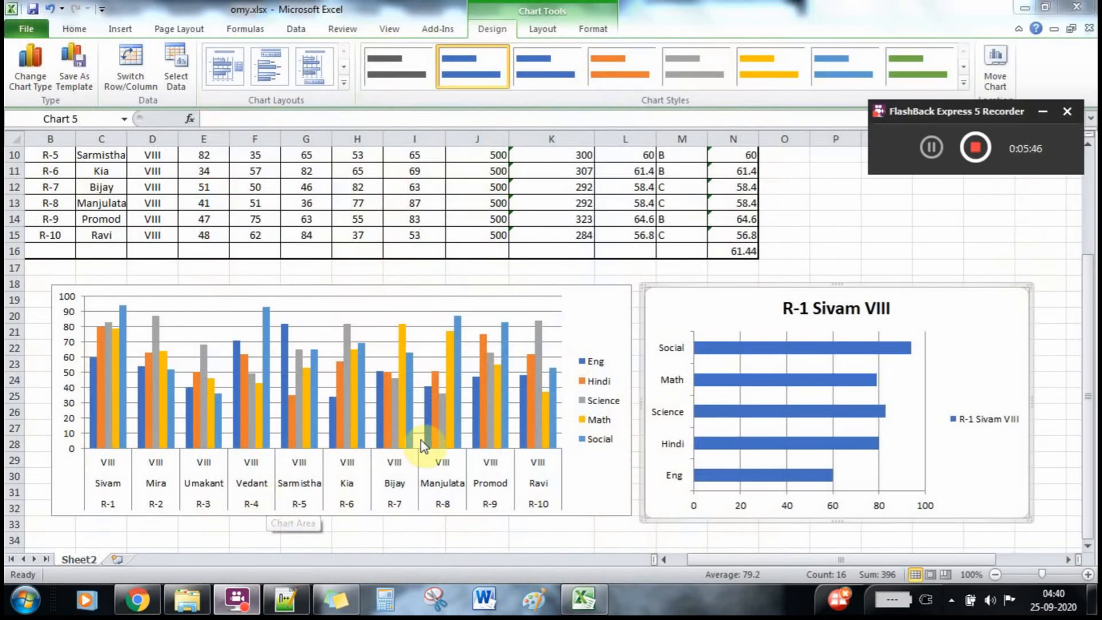